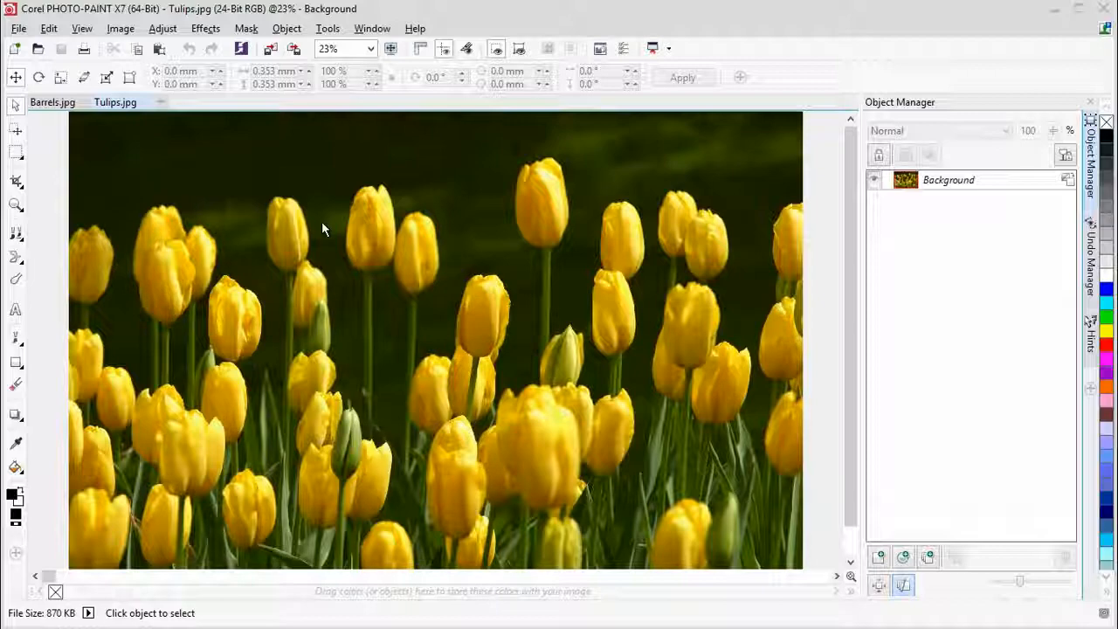
Place a horizontal Planar Mask over the upper tulips, with a selection range of about 31 mm and a feather of about 26 mm
{"action": "left_click", "coordinate": [16, 152]}
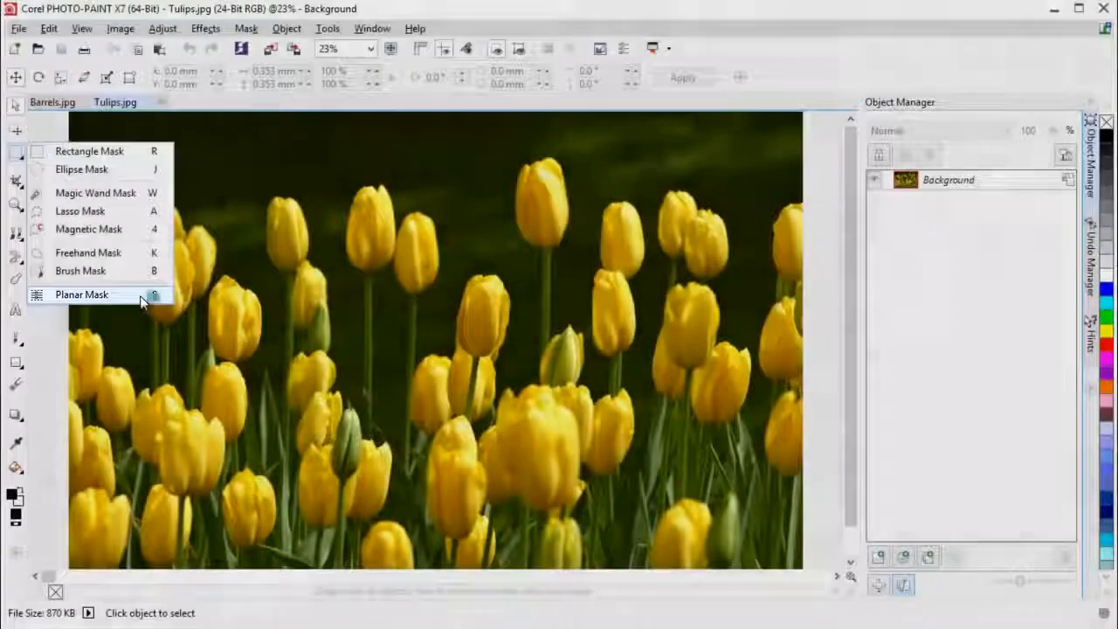
{"action": "left_click", "coordinate": [141, 297]}
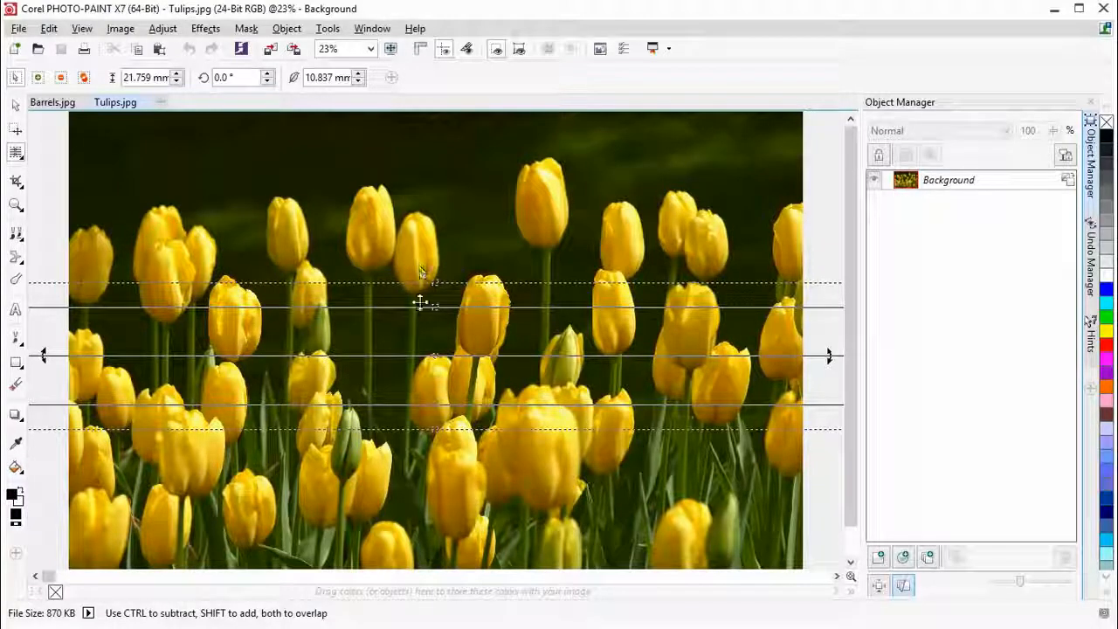
{"action": "left_click_drag", "start_coordinate": [421, 339], "coordinate": [422, 257]}
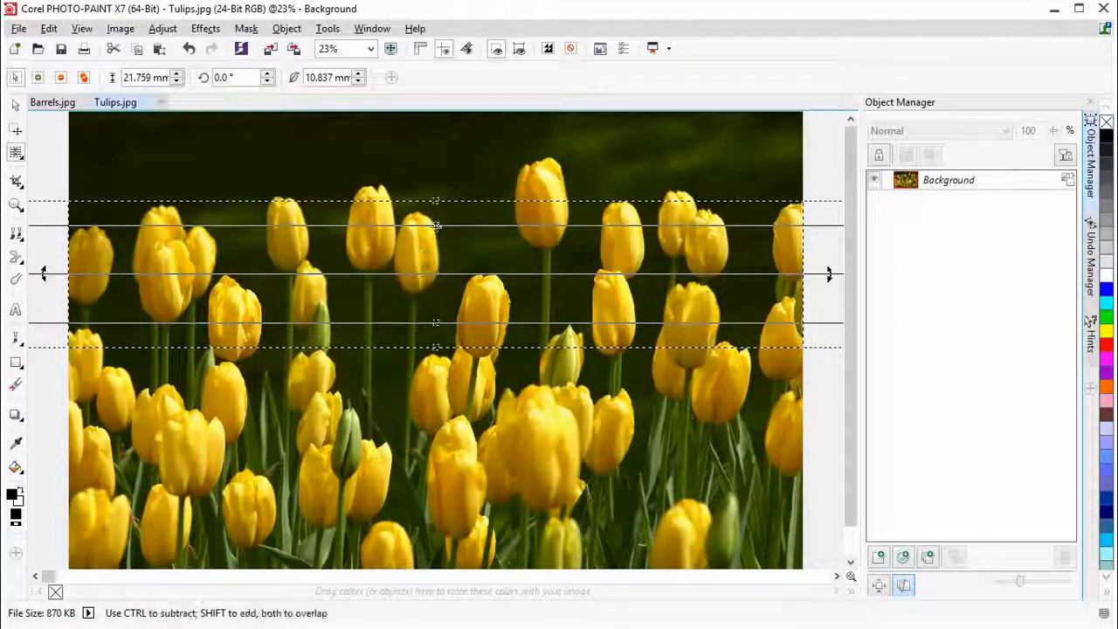
{"action": "left_click_drag", "start_coordinate": [436, 225], "coordinate": [442, 207]}
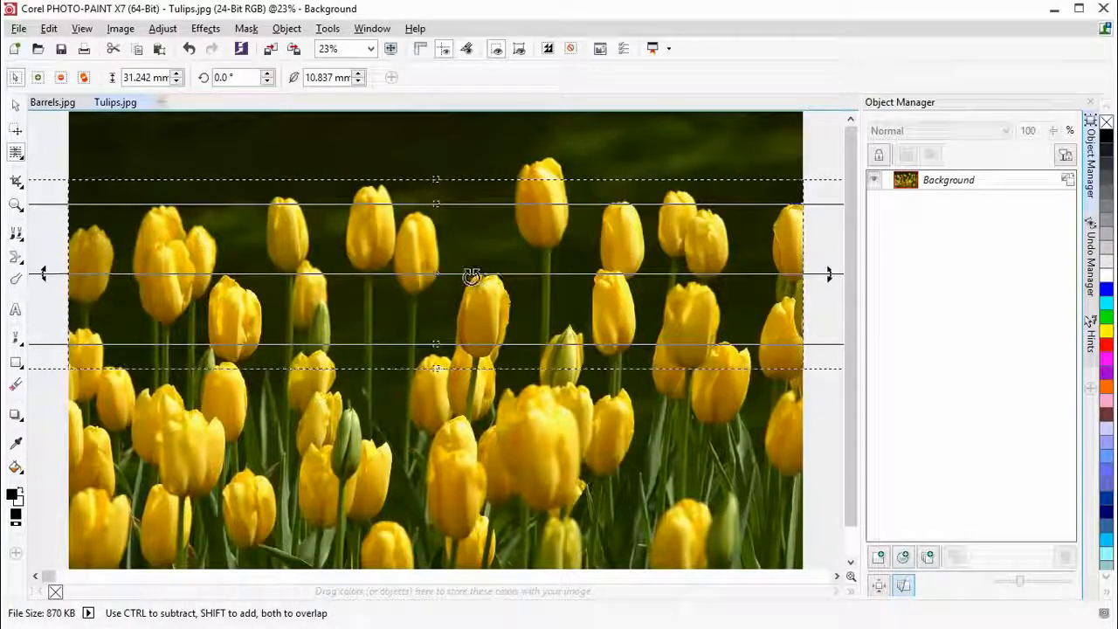
{"action": "left_click_drag", "start_coordinate": [428, 255], "coordinate": [428, 250]}
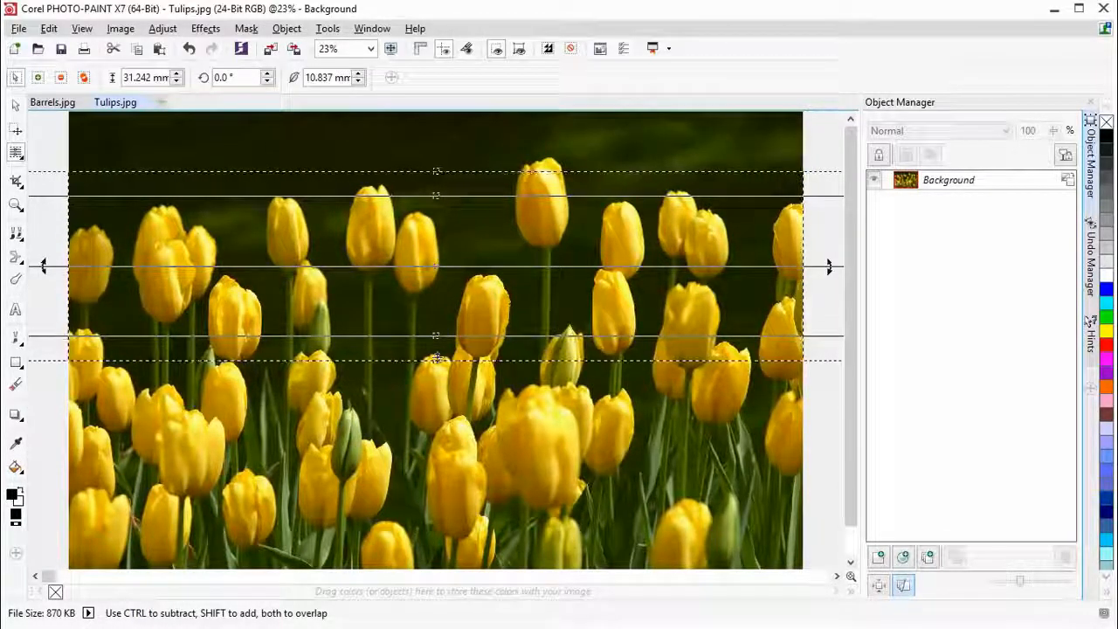
{"action": "left_click_drag", "start_coordinate": [437, 358], "coordinate": [432, 393]}
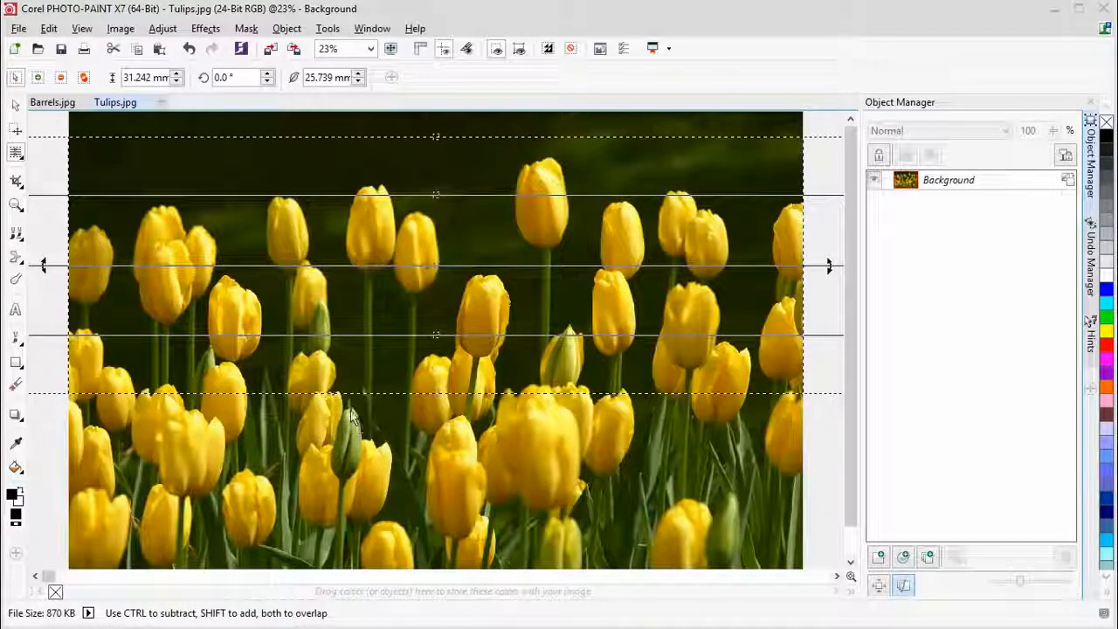
Show the mask overlay and increase the planar mask's feathering to 43.739 mm
{"action": "left_click", "coordinate": [247, 28]}
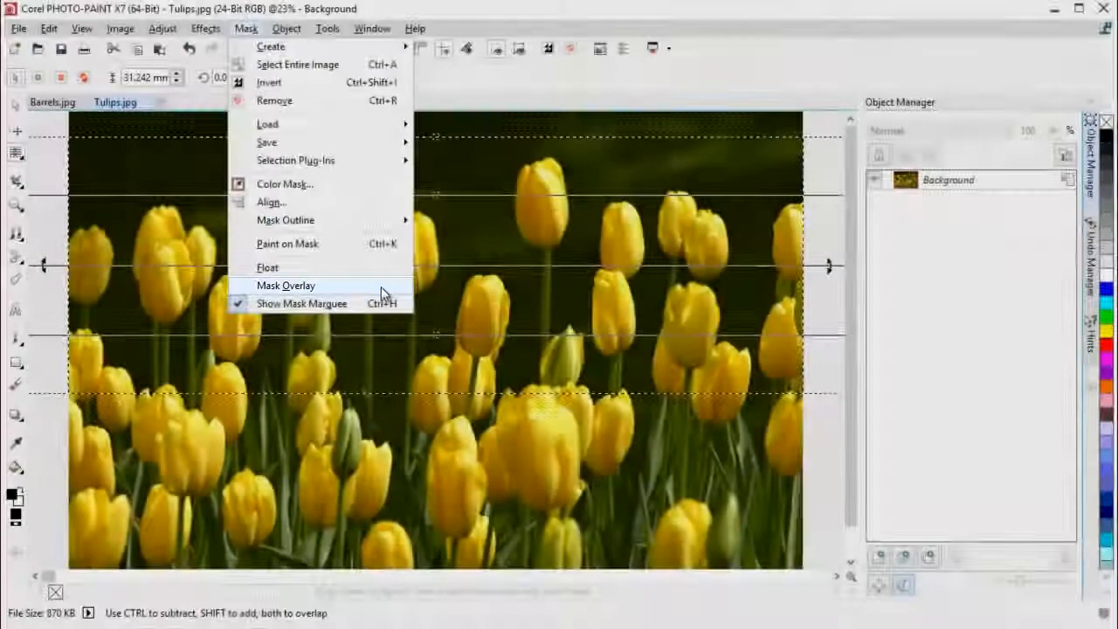
{"action": "left_click", "coordinate": [380, 287]}
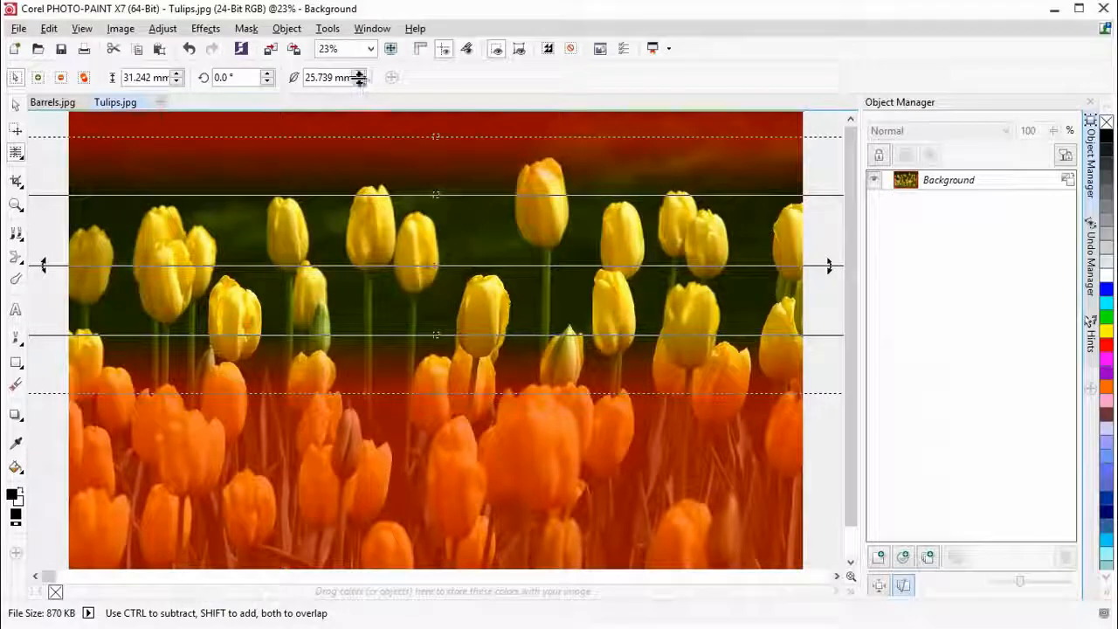
{"action": "left_click", "coordinate": [357, 78]}
{"action": "left_click_drag", "start_coordinate": [358, 78], "coordinate": [357, 64]}
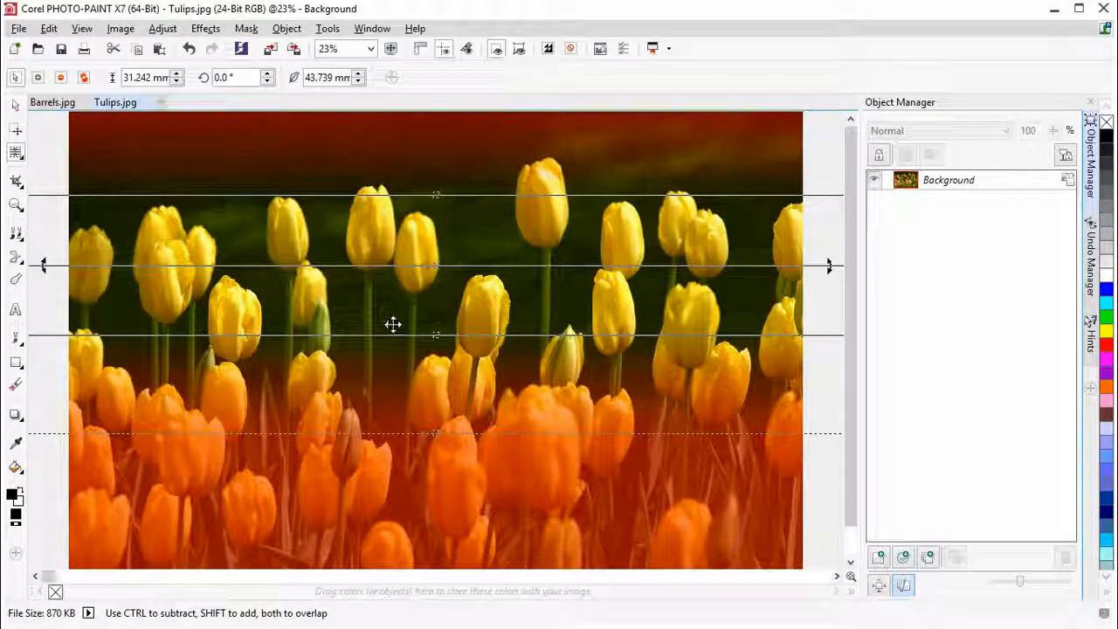
Reduce the planar mask's selection range to 26.242 mm
{"action": "left_click", "coordinate": [177, 73]}
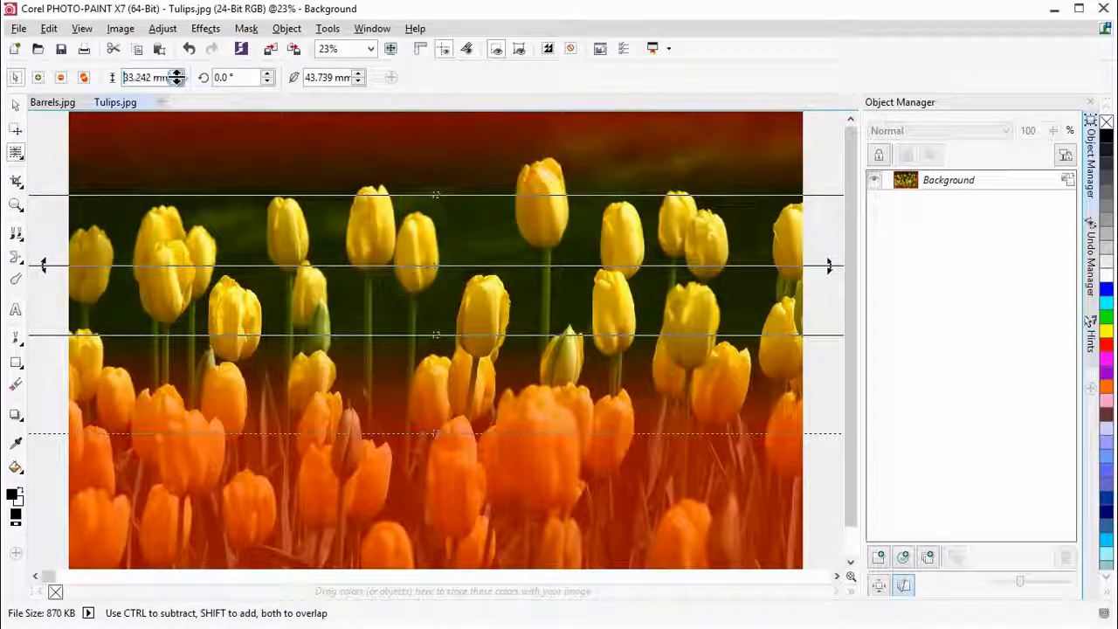
{"action": "left_click", "coordinate": [177, 73]}
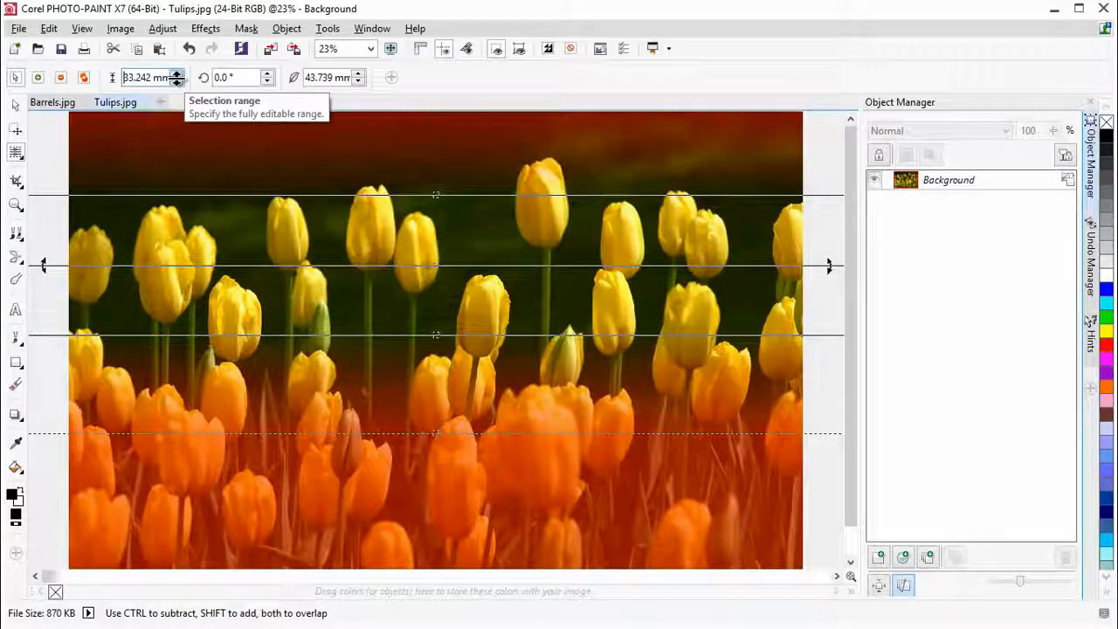
{"action": "left_click_drag", "start_coordinate": [178, 77], "coordinate": [174, 91]}
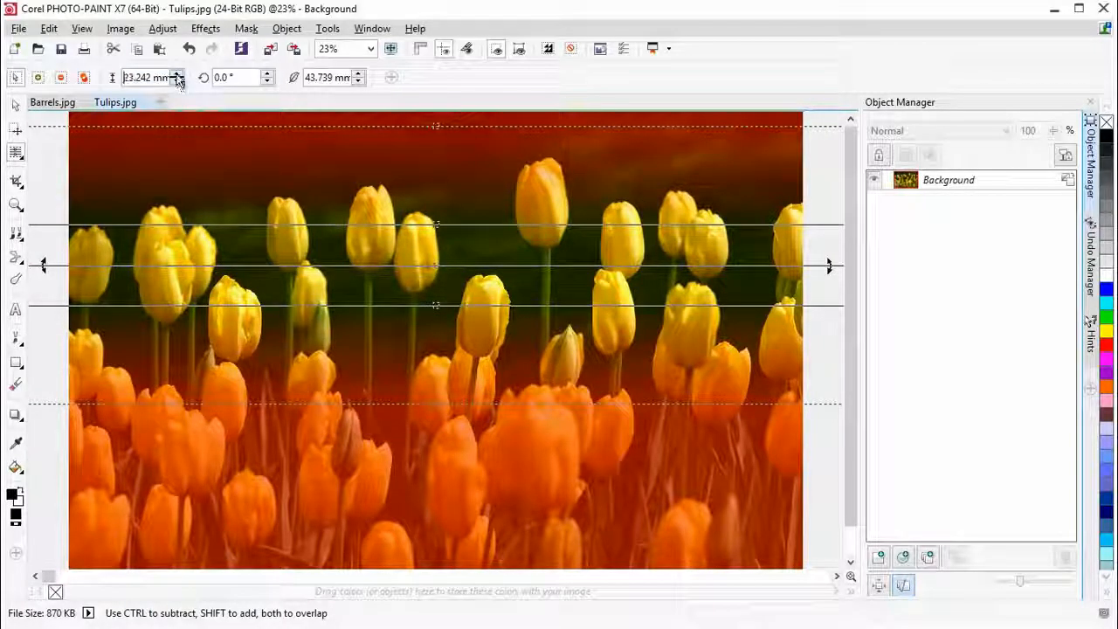
{"action": "left_click_drag", "start_coordinate": [177, 76], "coordinate": [177, 74]}
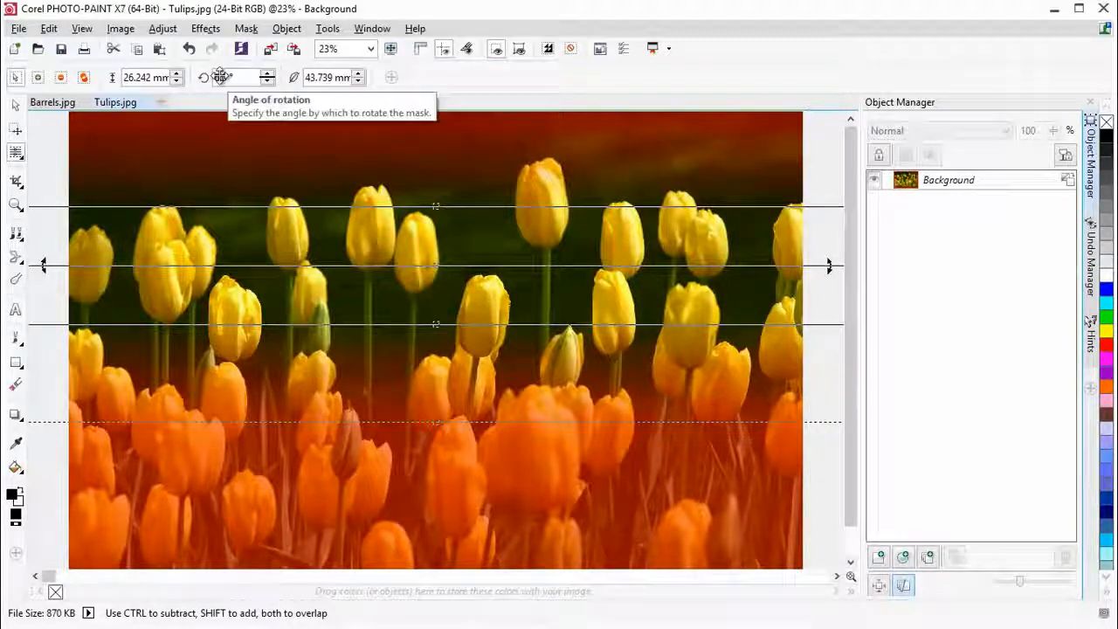
Rotate the planar mask by 5° and hide the mask overlay
{"action": "double_click", "coordinate": [219, 77]}
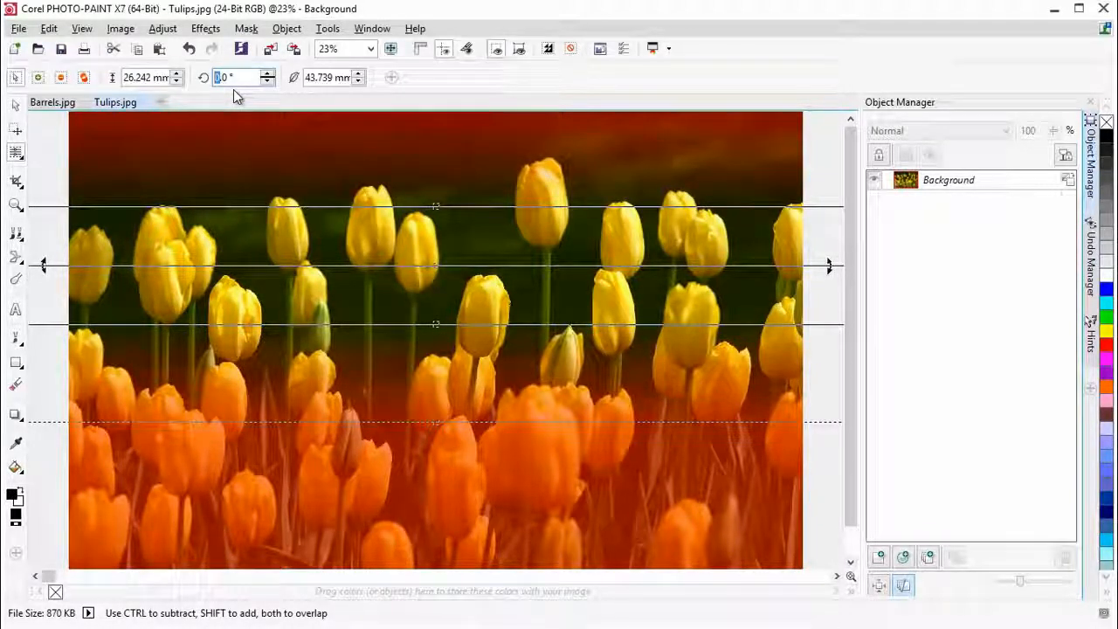
{"action": "type", "text": "5"}
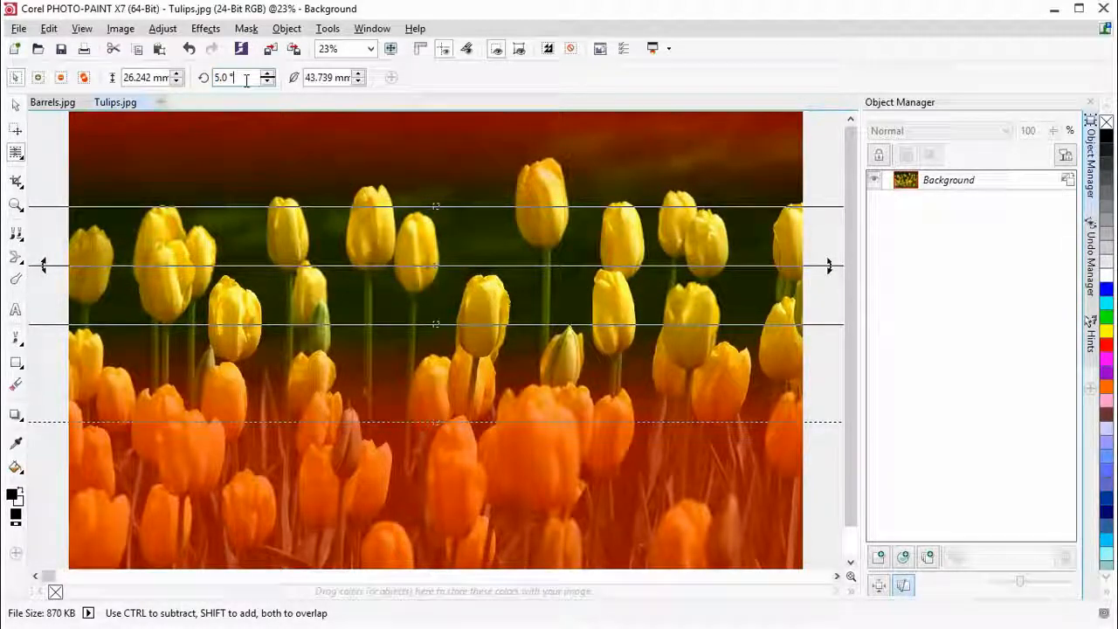
{"action": "key", "text": "Return"}
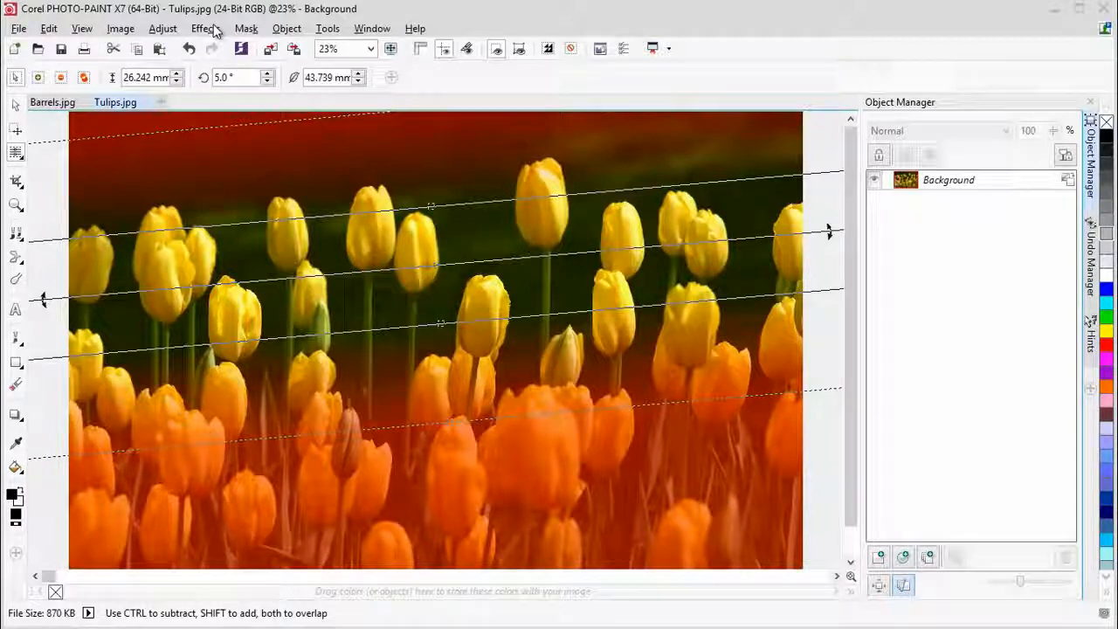
{"action": "left_click", "coordinate": [245, 29]}
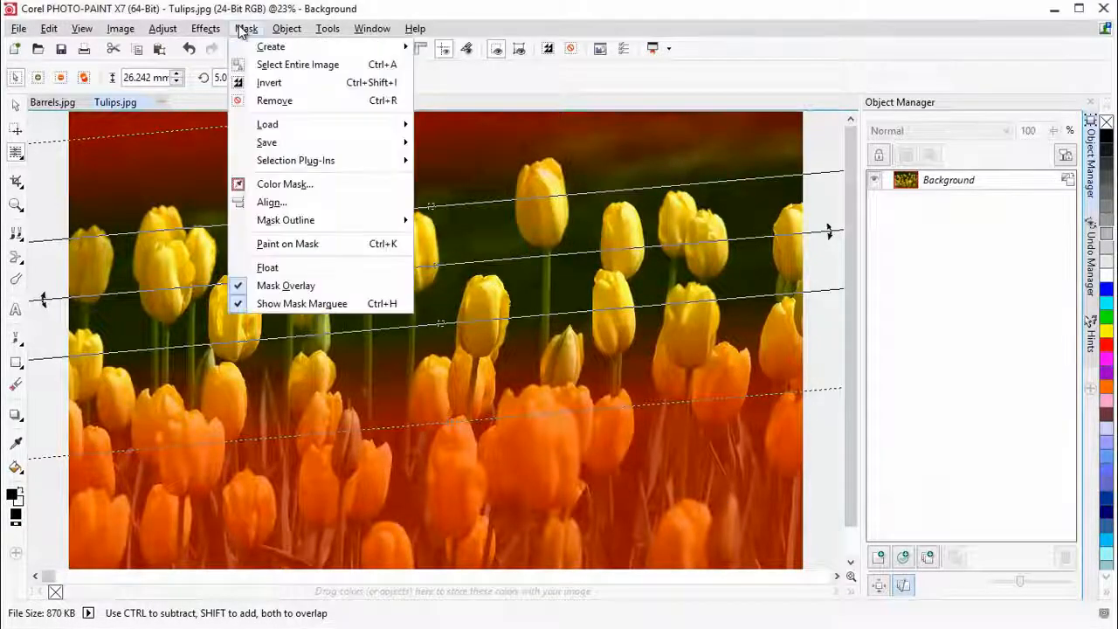
{"action": "left_click", "coordinate": [274, 285]}
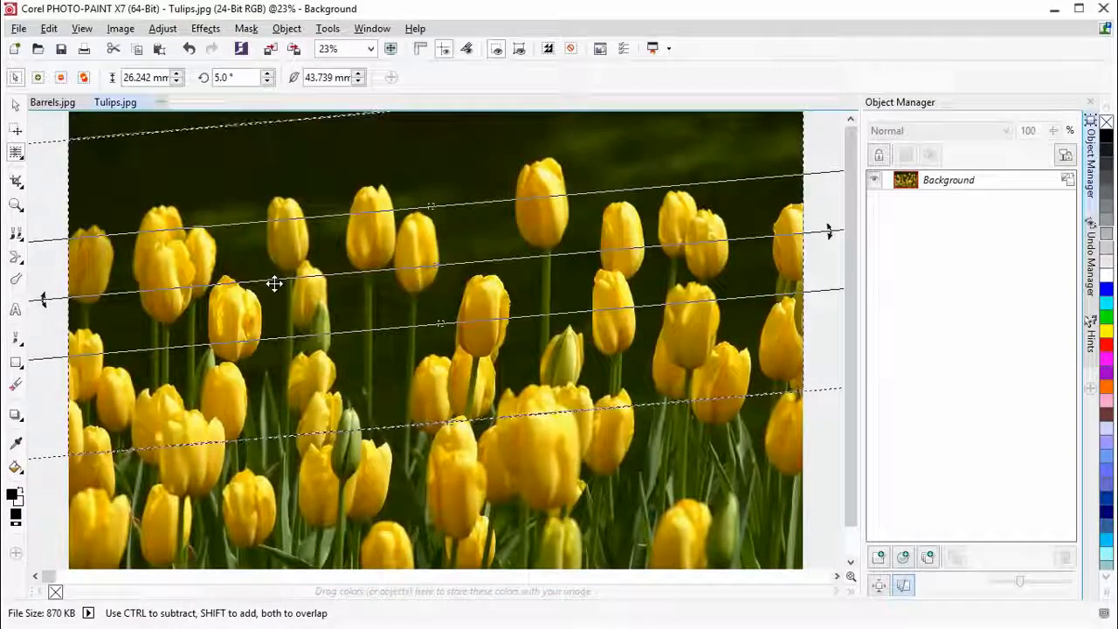
Apply a Bokeh Blur to the tulips with a circular aperture, blur amount 12, feather edge 5 and focus range -23
{"action": "left_click", "coordinate": [206, 29]}
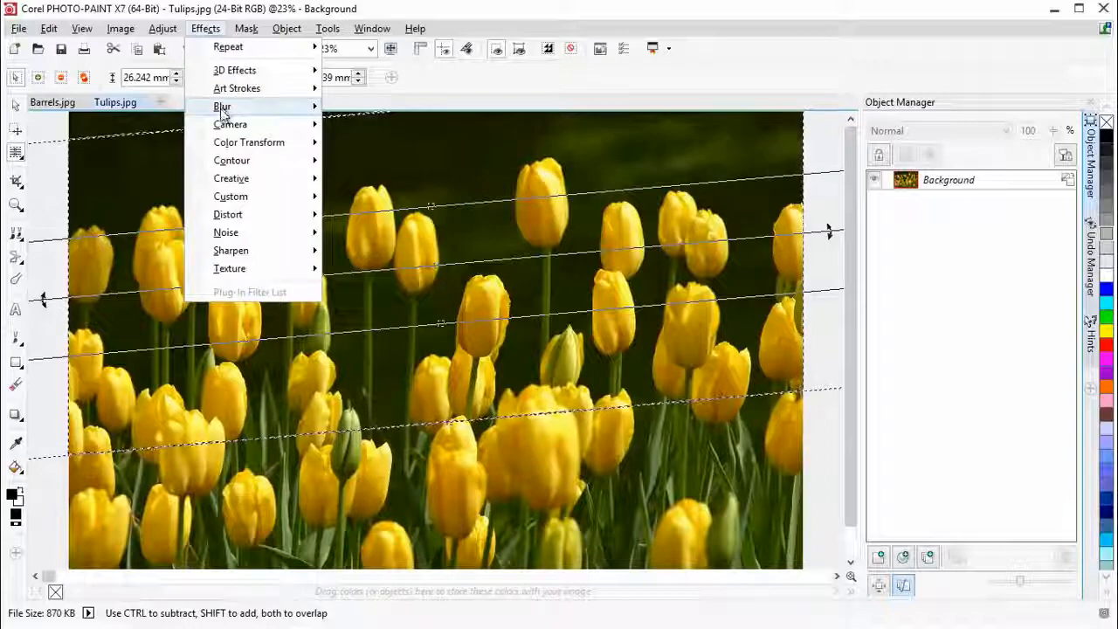
{"action": "mouse_move", "coordinate": [240, 111]}
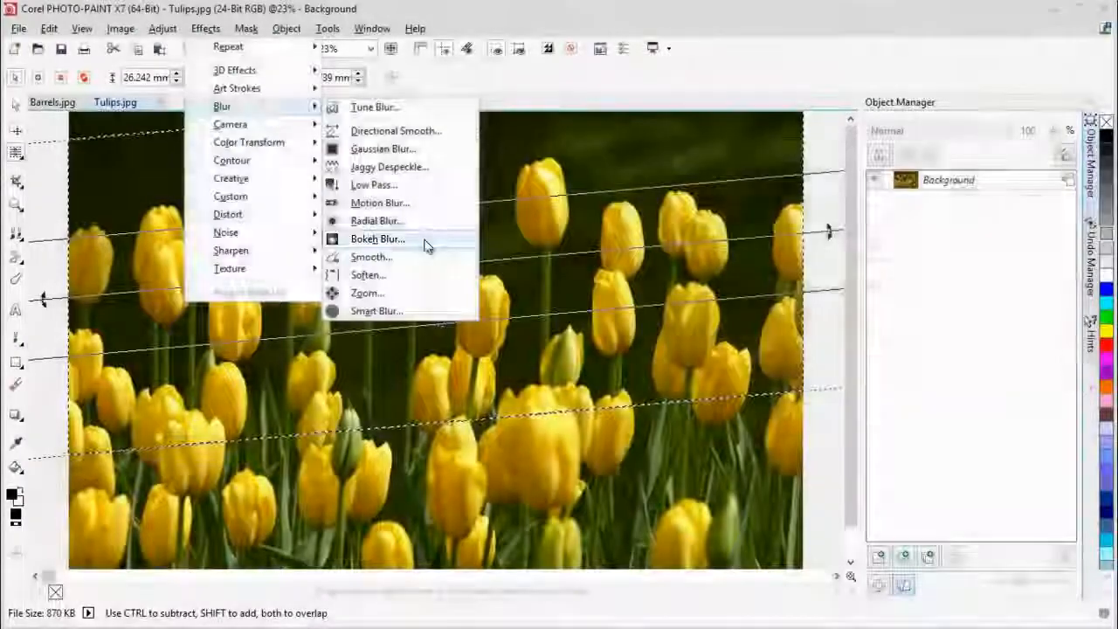
{"action": "left_click", "coordinate": [425, 241]}
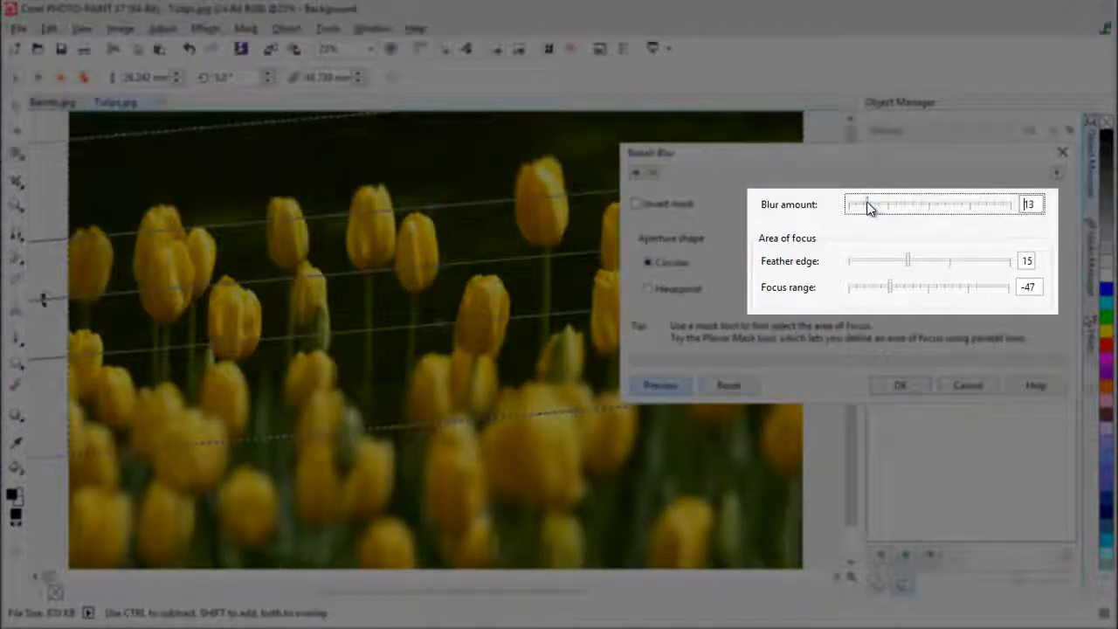
{"action": "left_click_drag", "start_coordinate": [868, 204], "coordinate": [867, 203]}
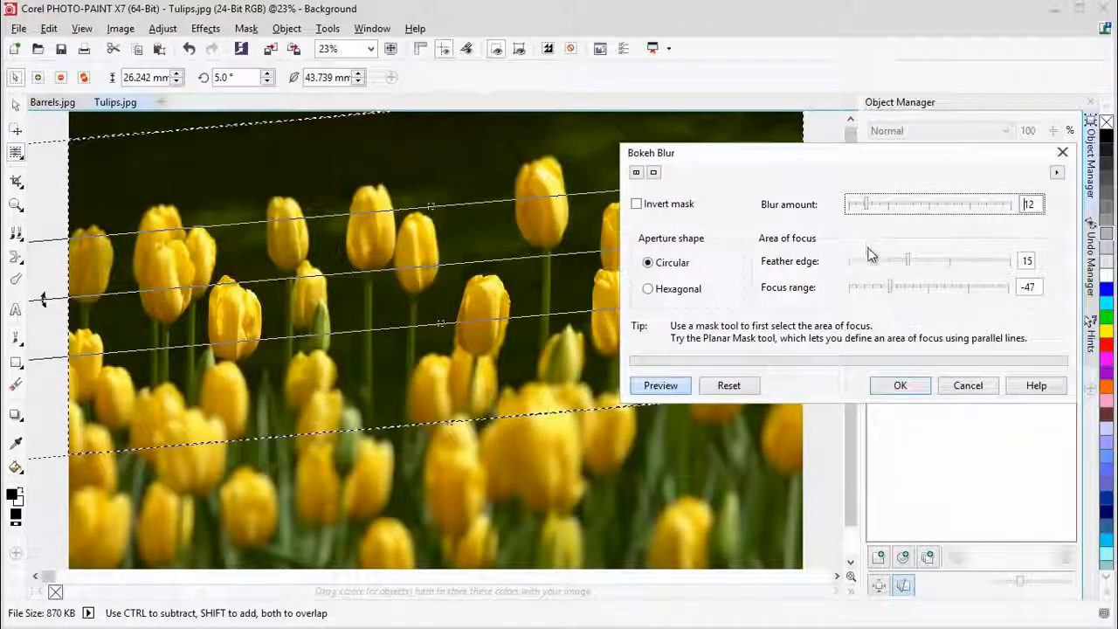
{"action": "left_click_drag", "start_coordinate": [907, 263], "coordinate": [929, 262]}
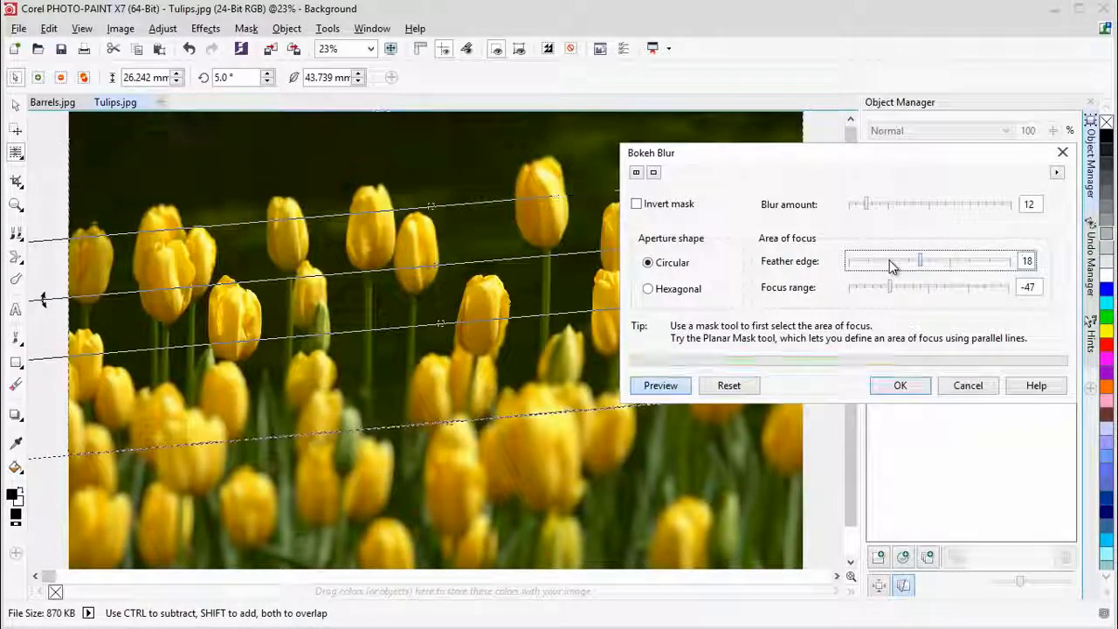
{"action": "left_click_drag", "start_coordinate": [920, 259], "coordinate": [871, 259]}
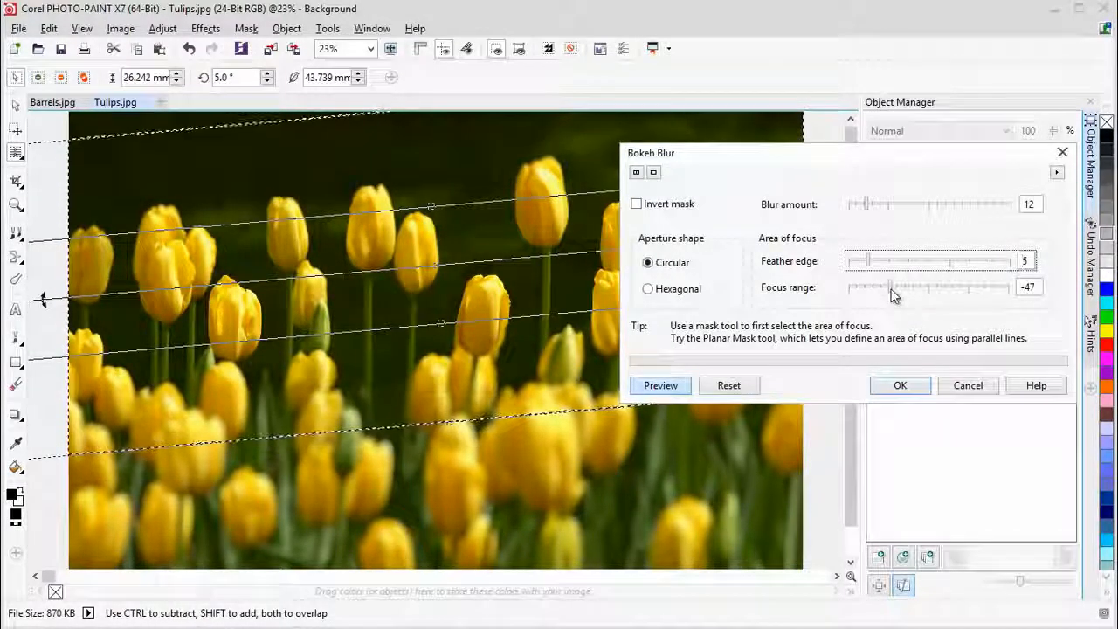
{"action": "left_click_drag", "start_coordinate": [890, 290], "coordinate": [911, 295]}
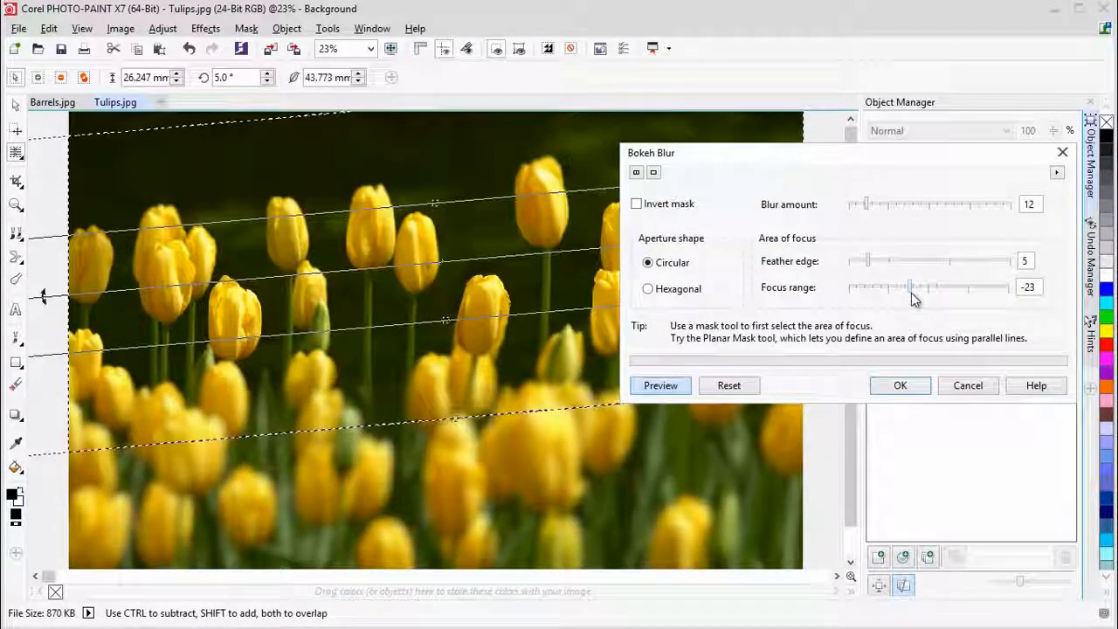
{"action": "left_click", "coordinate": [901, 385]}
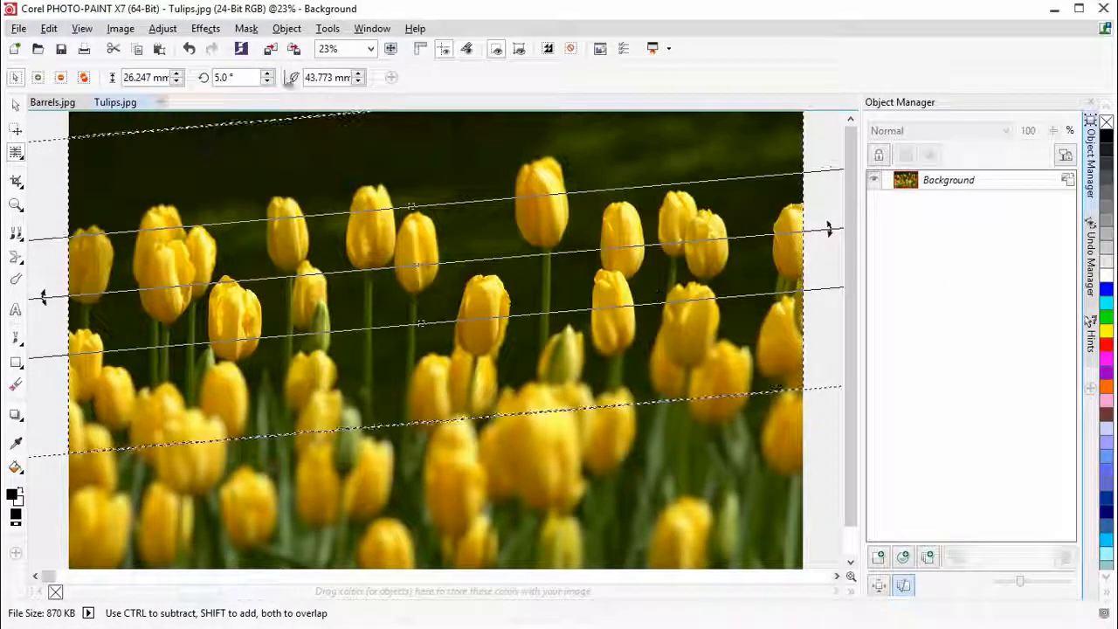
Remove the mask from the tulips image and activate the Object Pick tool
{"action": "left_click", "coordinate": [248, 28]}
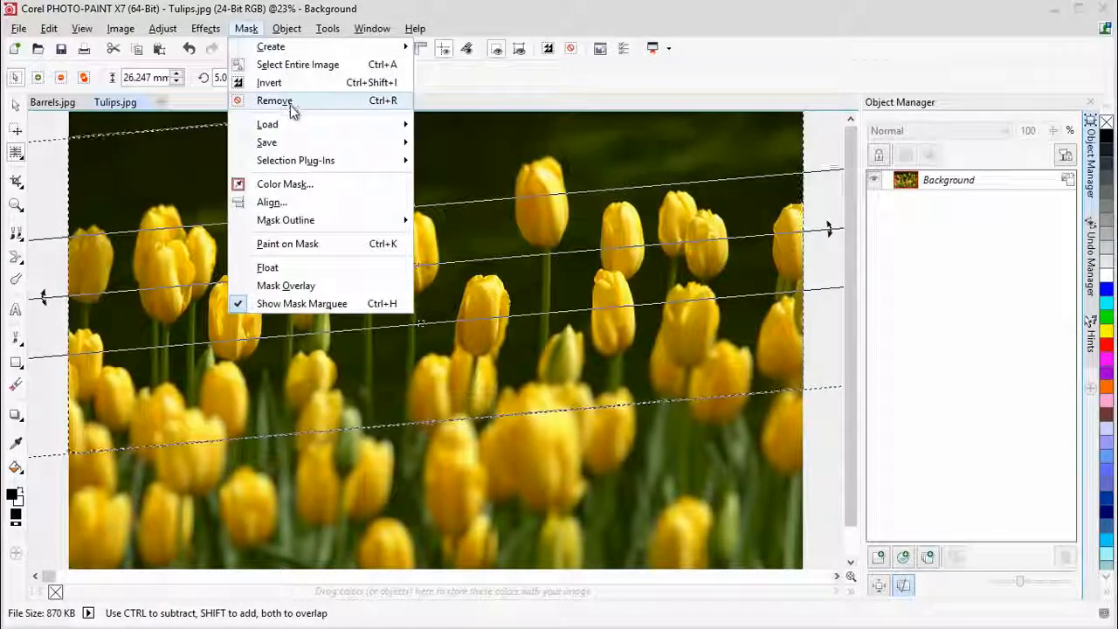
{"action": "left_click", "coordinate": [288, 102]}
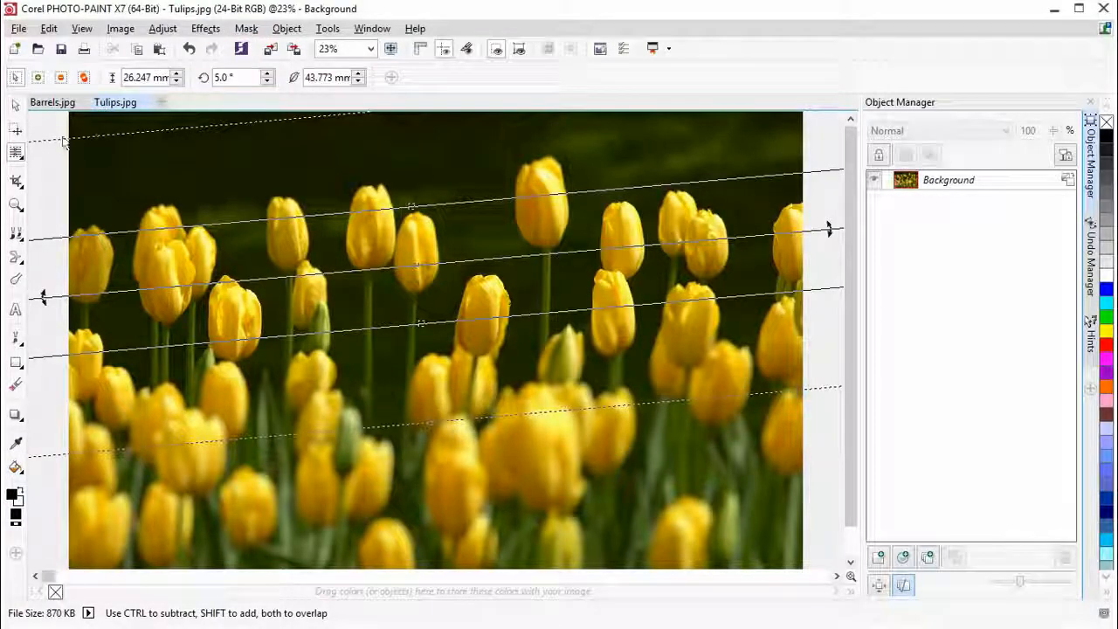
{"action": "left_click", "coordinate": [18, 104]}
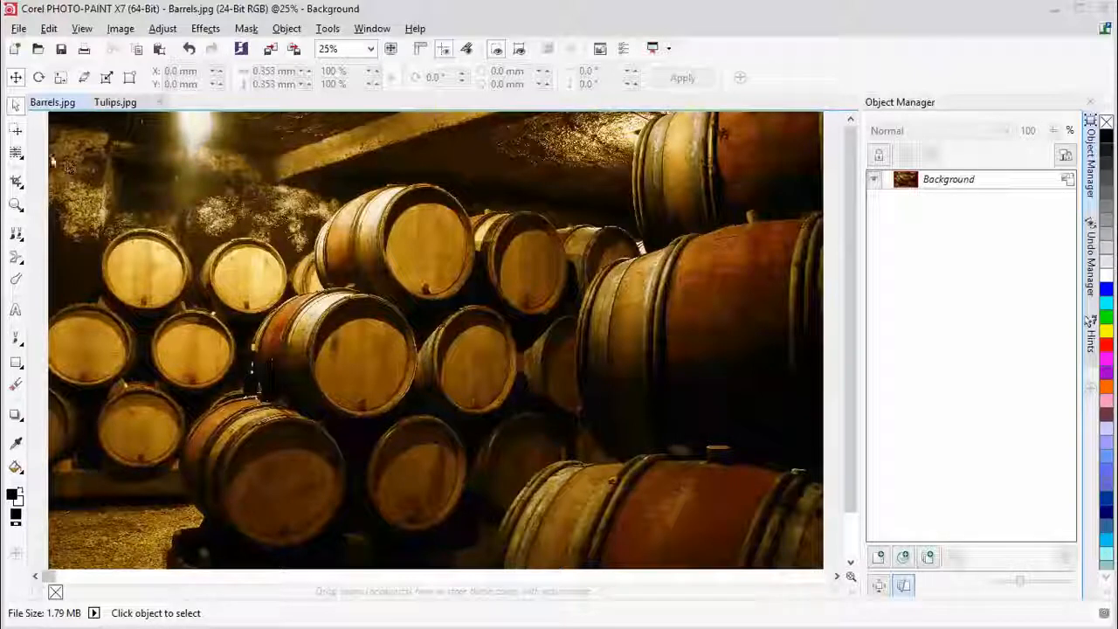
Place a Planar Mask across the central barrels in Barrels.jpg, rotated about 60.8°, with about 46 mm selection range and 20 mm feather
{"action": "left_click", "coordinate": [18, 154]}
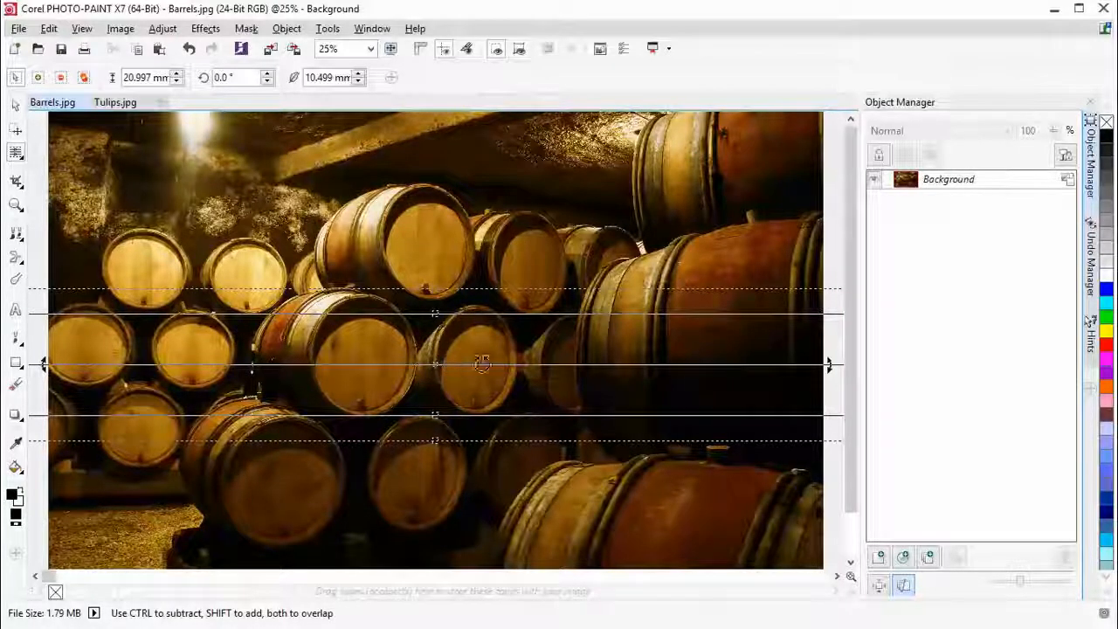
{"action": "left_click_drag", "start_coordinate": [533, 365], "coordinate": [487, 271]}
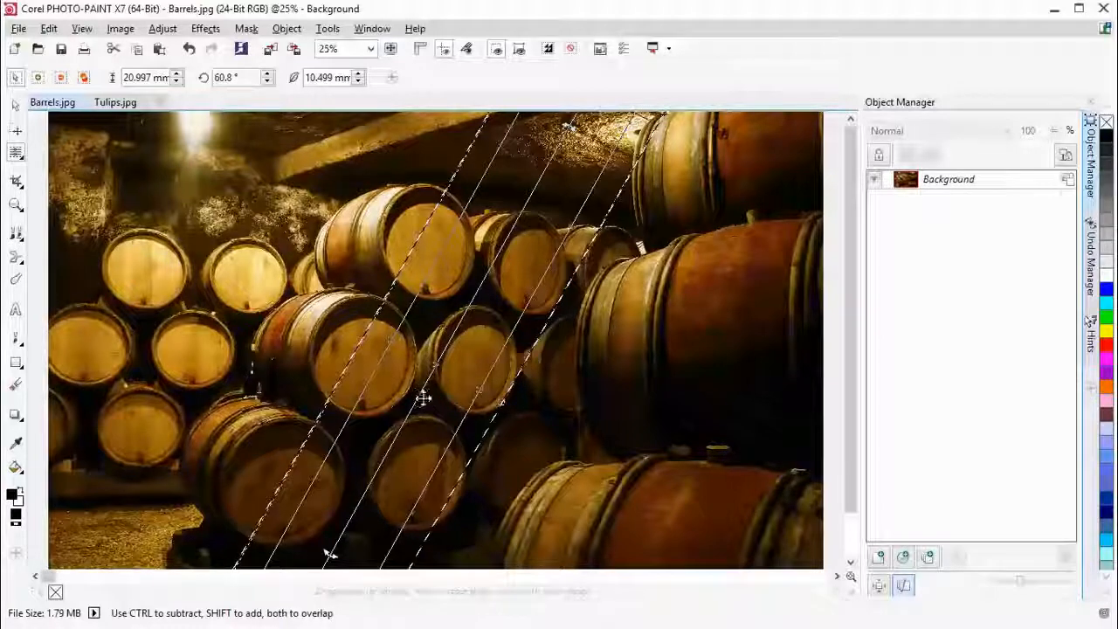
{"action": "left_click_drag", "start_coordinate": [423, 398], "coordinate": [419, 379]}
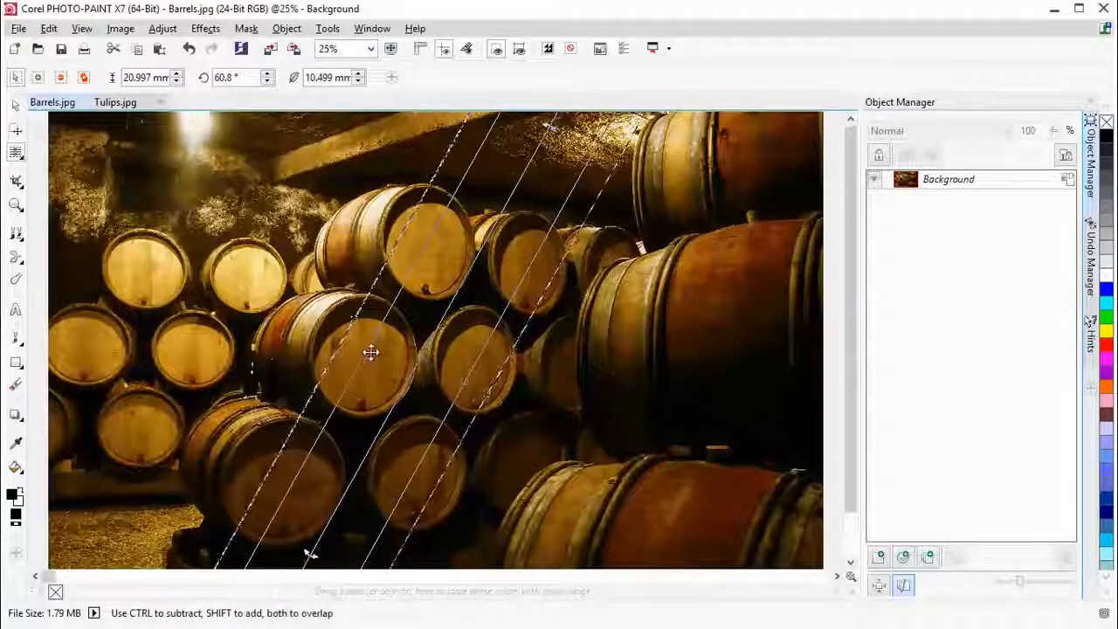
{"action": "left_click_drag", "start_coordinate": [370, 352], "coordinate": [284, 274]}
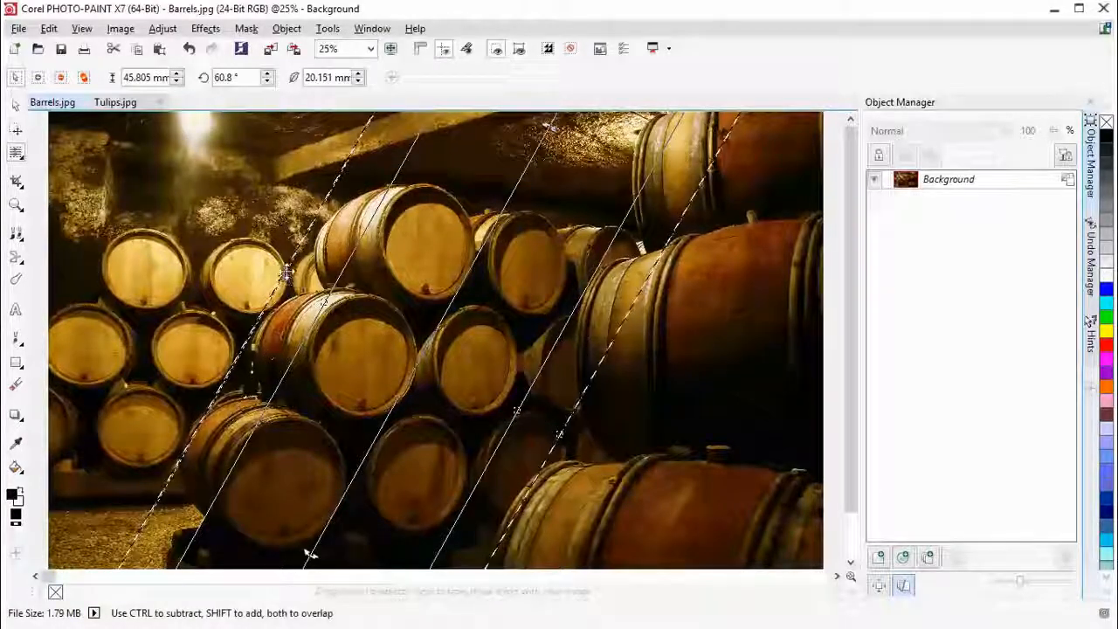
Start a Bokeh Blur on the masked barrels photo and set its blur amount to 14
{"action": "left_click", "coordinate": [205, 30]}
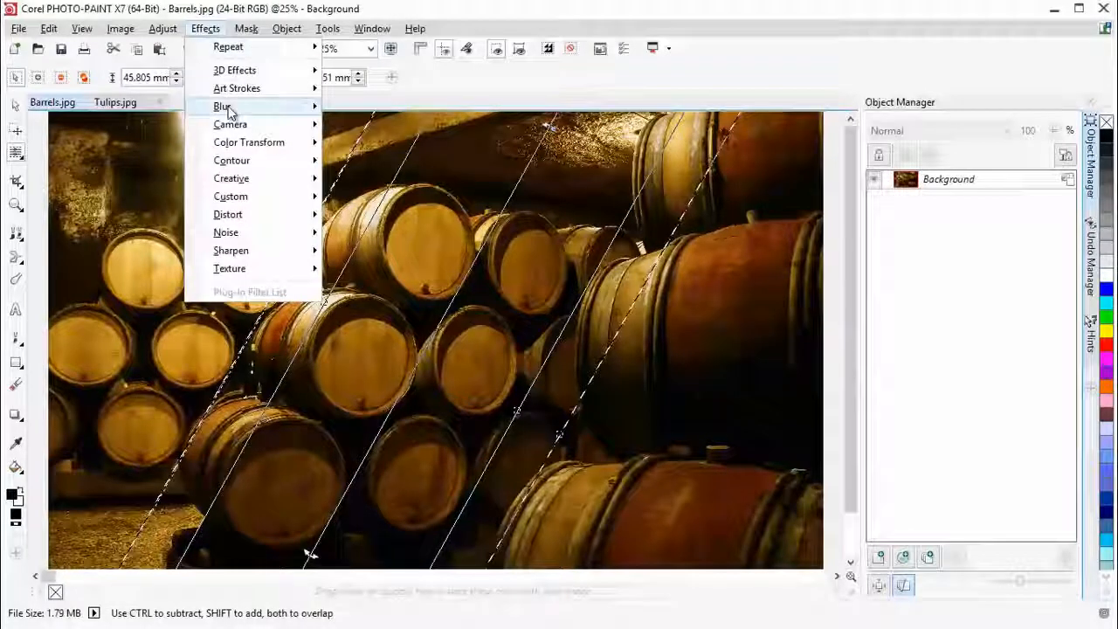
{"action": "mouse_move", "coordinate": [234, 110]}
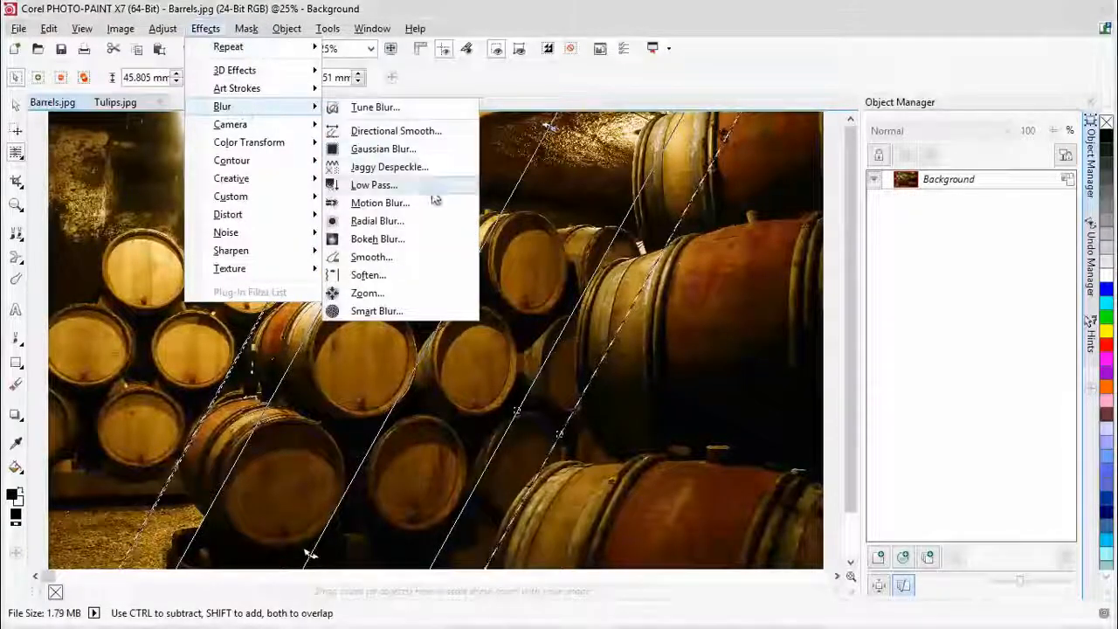
{"action": "left_click", "coordinate": [408, 238]}
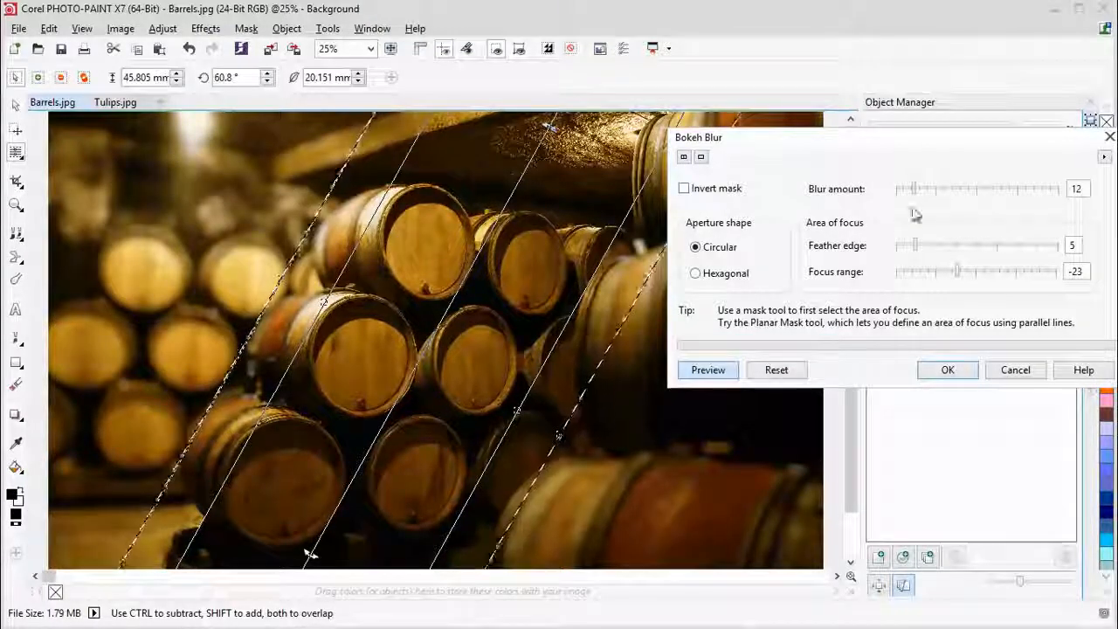
{"action": "left_click_drag", "start_coordinate": [913, 189], "coordinate": [920, 193]}
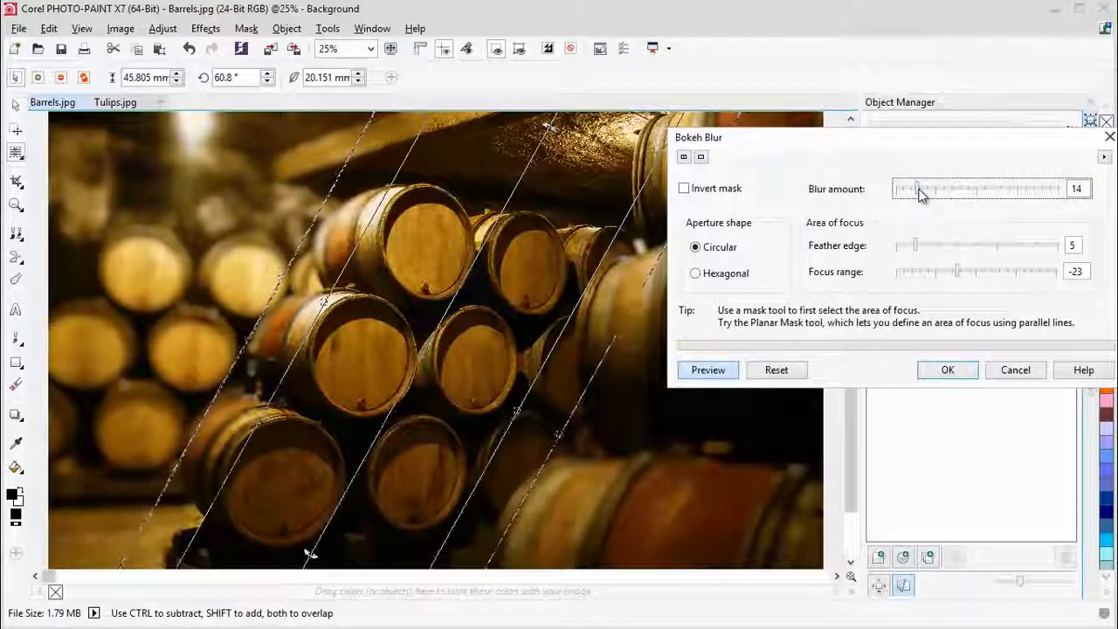
{"action": "left_click", "coordinate": [918, 249]}
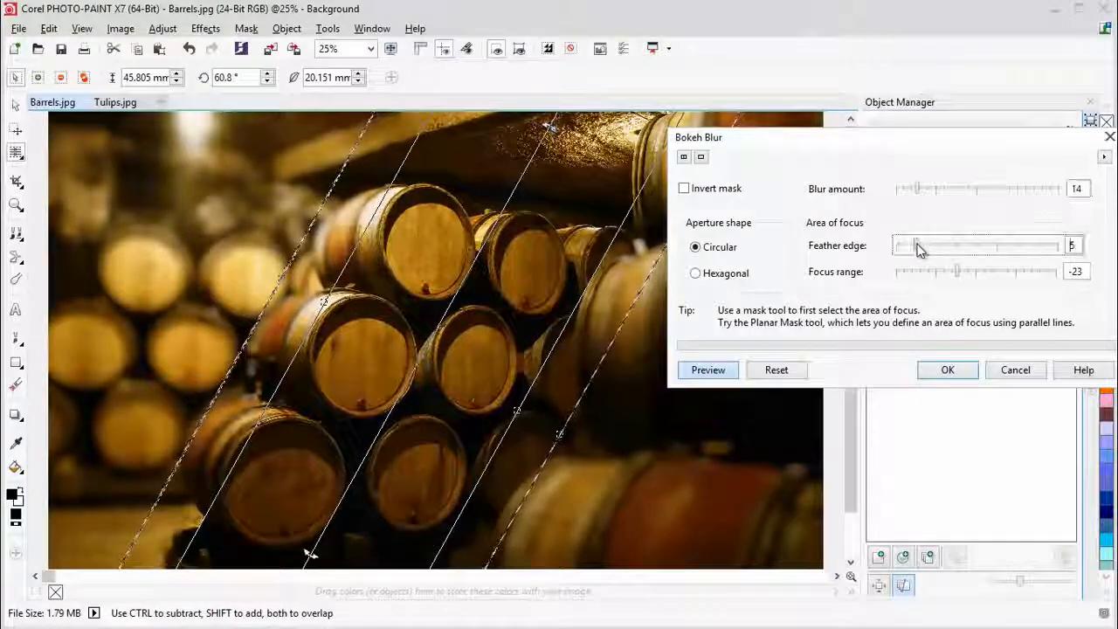
{"action": "left_click", "coordinate": [254, 377]}
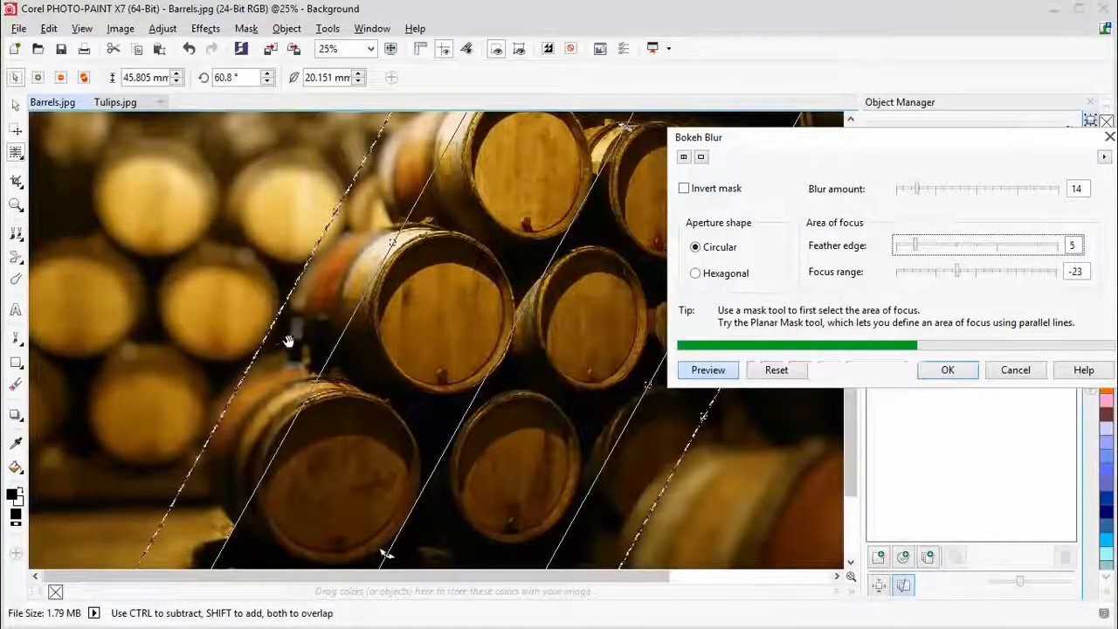
{"action": "left_click", "coordinate": [289, 340]}
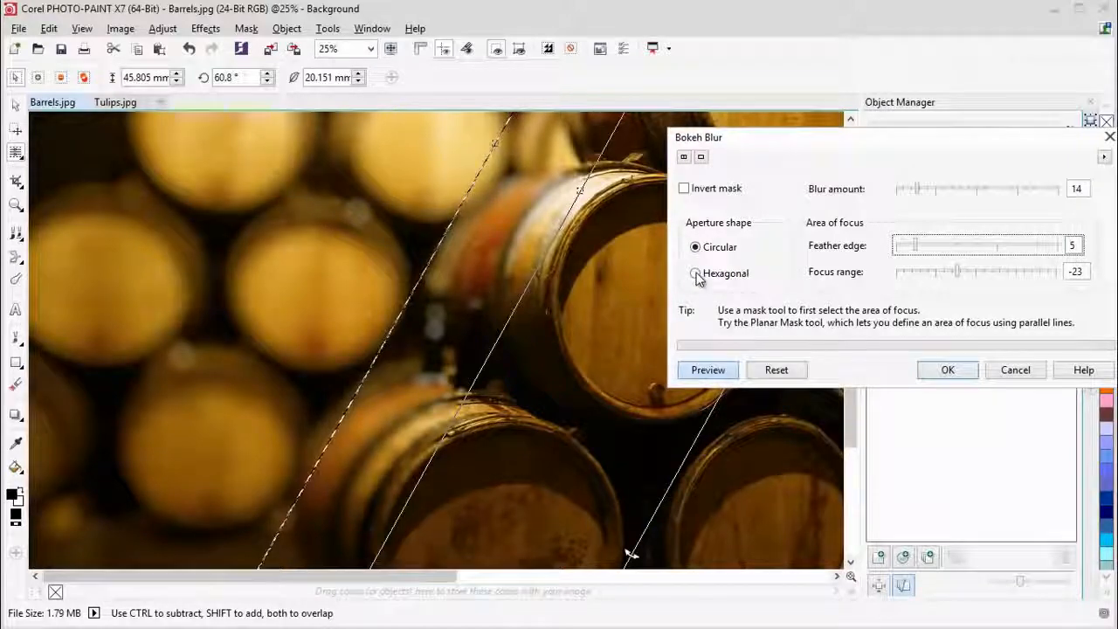
Set the aperture shape to hexagonal, check the previewed blur around the barrels, and apply the Bokeh Blur
{"action": "left_click", "coordinate": [696, 274]}
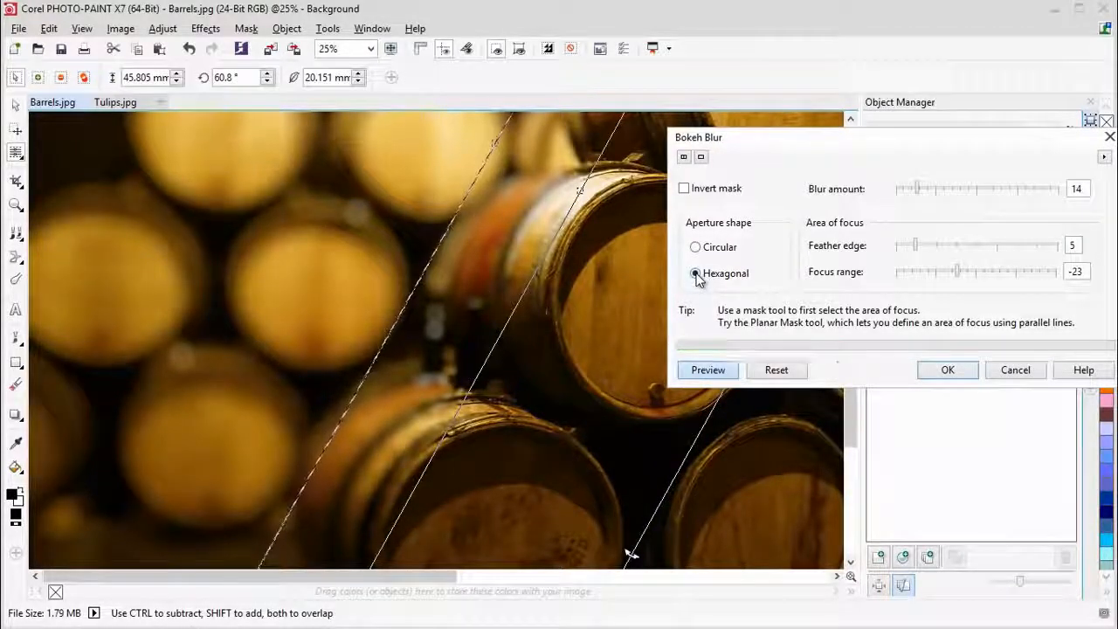
{"action": "scroll", "coordinate": [441, 336], "scroll_direction": "up", "scroll_amount": 1}
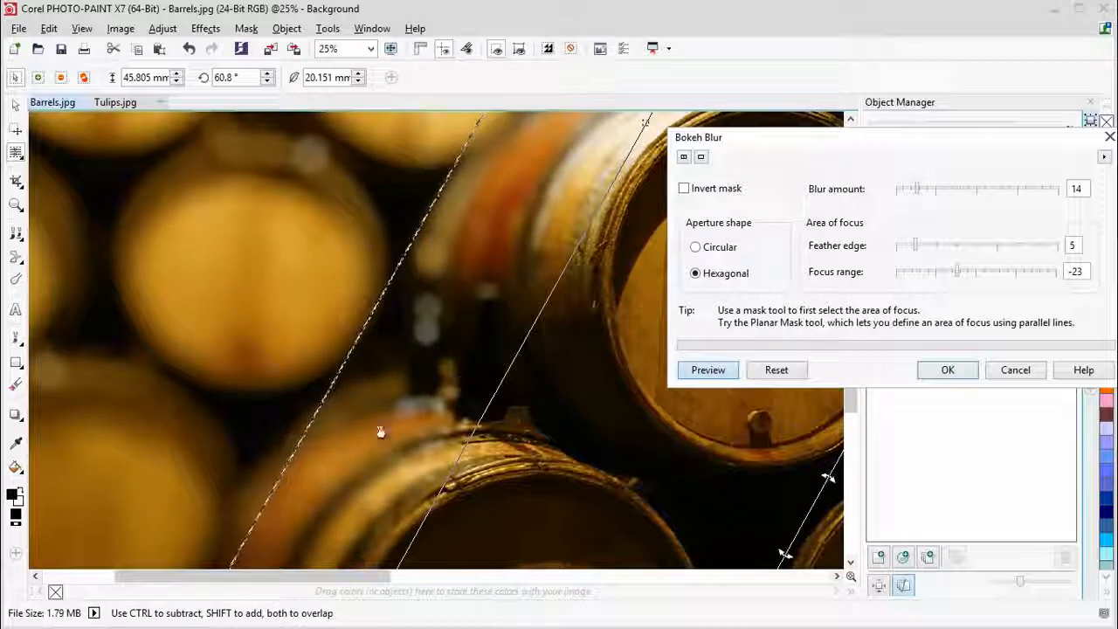
{"action": "scroll", "coordinate": [457, 333], "scroll_direction": "down", "scroll_amount": 1}
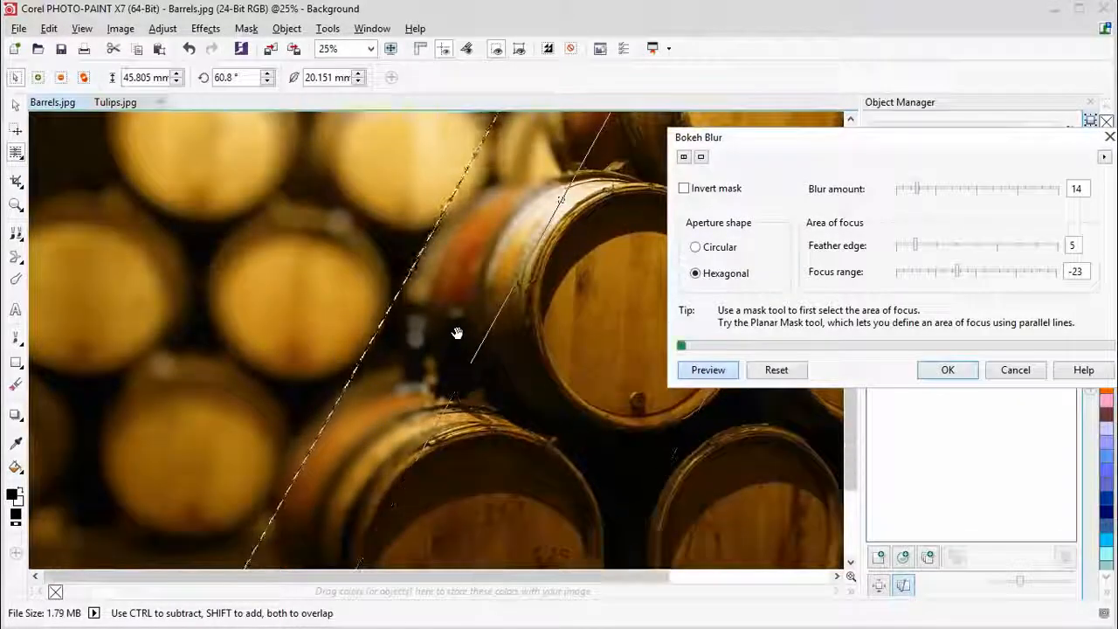
{"action": "scroll", "coordinate": [457, 333], "scroll_direction": "down", "scroll_amount": 1}
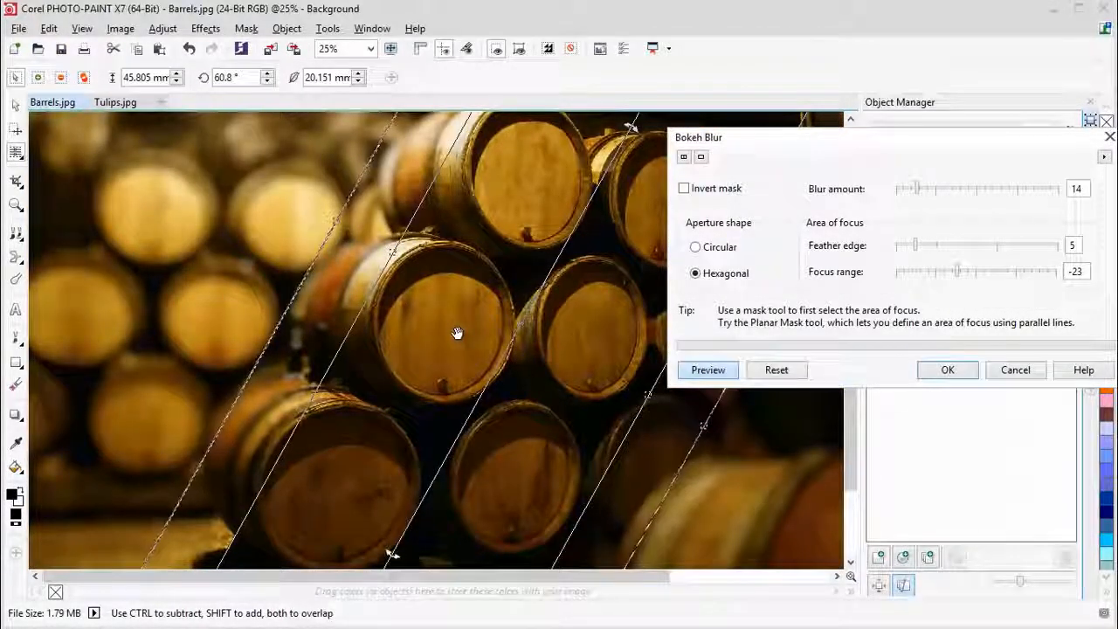
{"action": "left_click", "coordinate": [950, 373]}
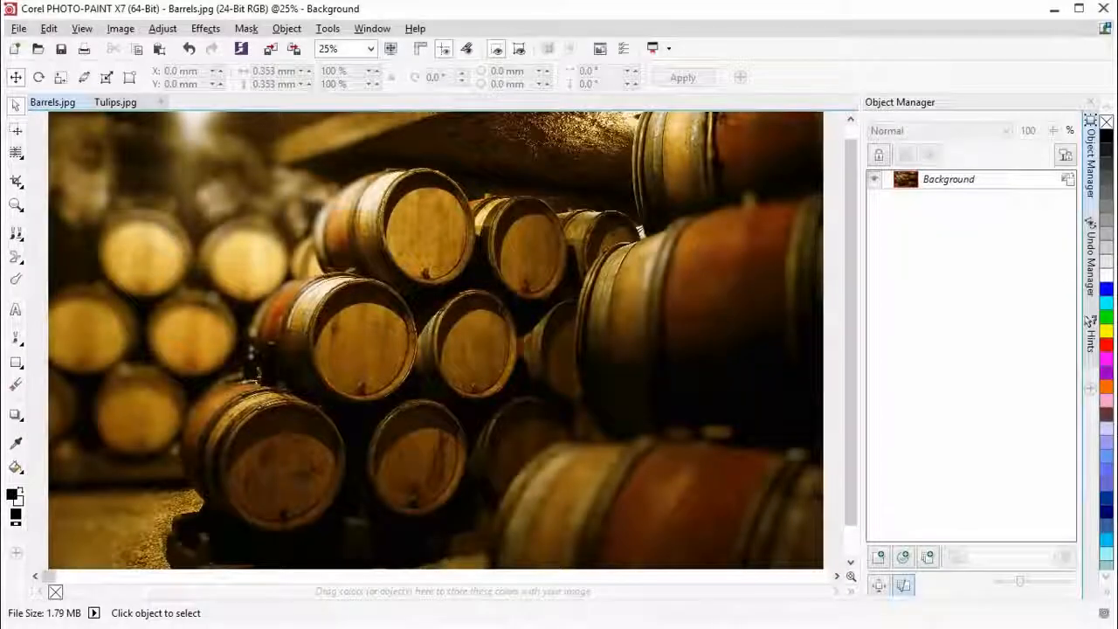